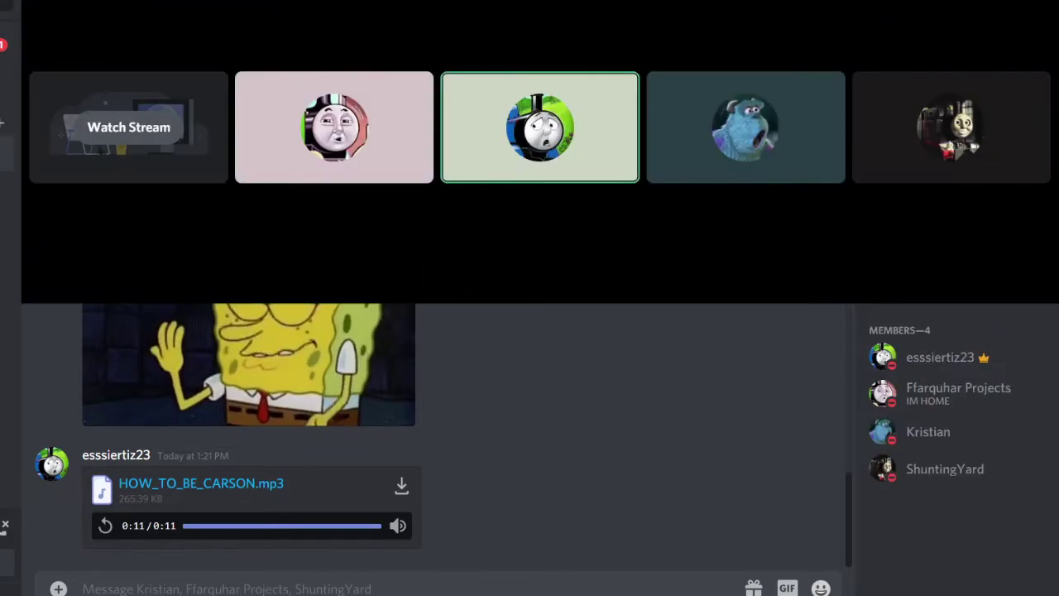
# Open the LIVE participant's shared stream in the Discord call and view it full screen.
pyautogui.click(160, 124)
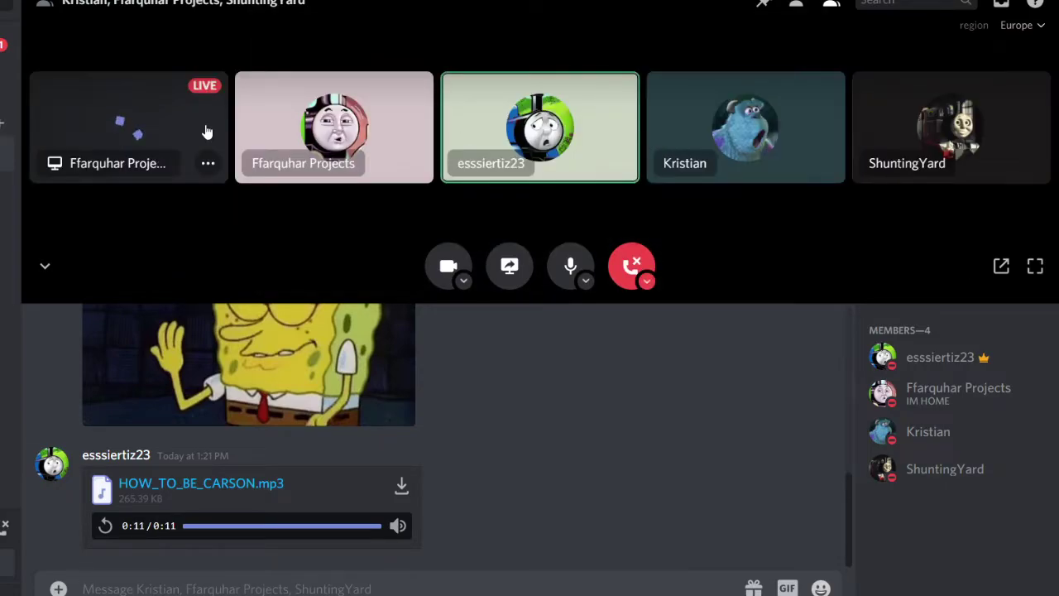
pyautogui.click(184, 124)
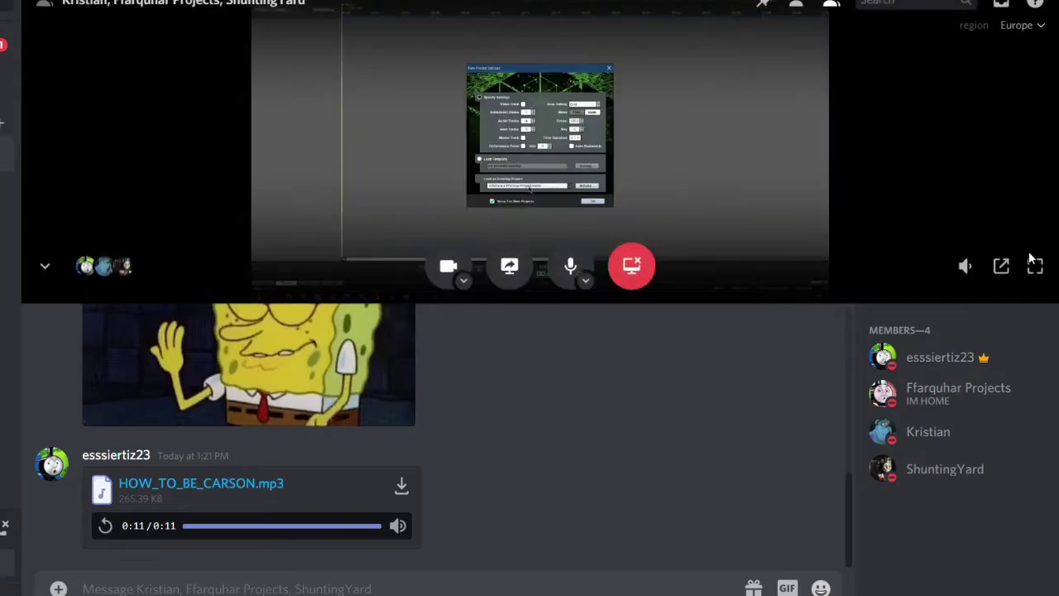
pyautogui.click(1033, 273)
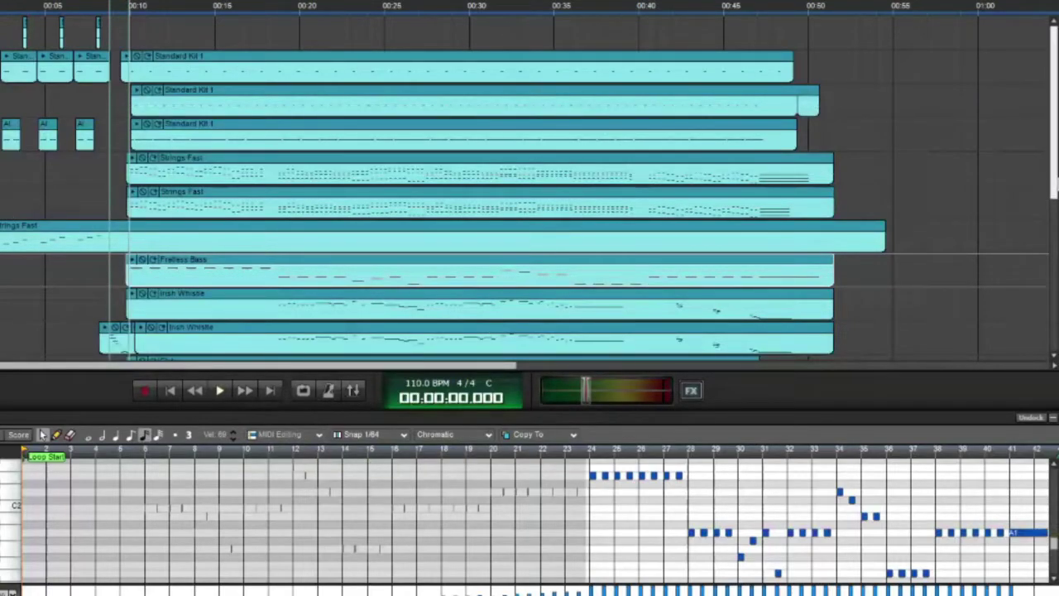
# Search all instrument presets for 'tx', load TX16Wx onto the track, and open its editor.
pyautogui.scroll(-5, 529, 188)
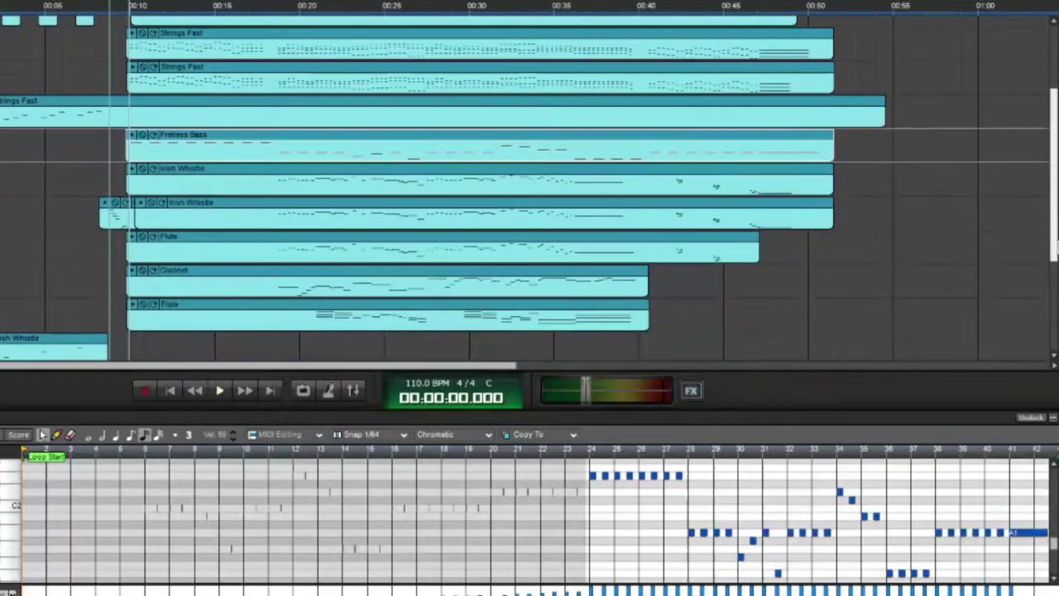
pyautogui.scroll(3, 1043, 209)
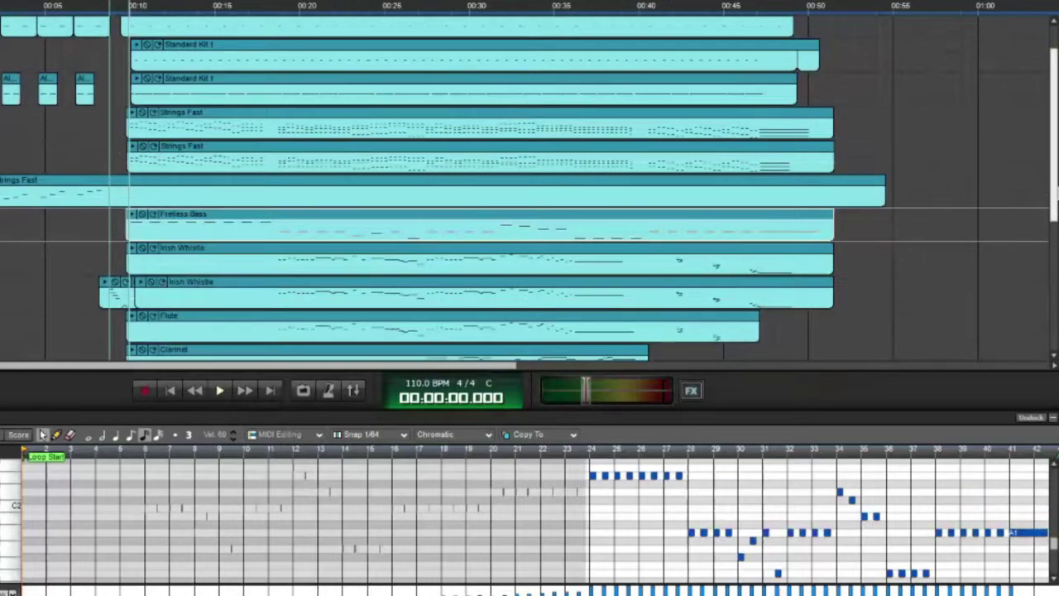
pyautogui.scroll(-2, 160, 159)
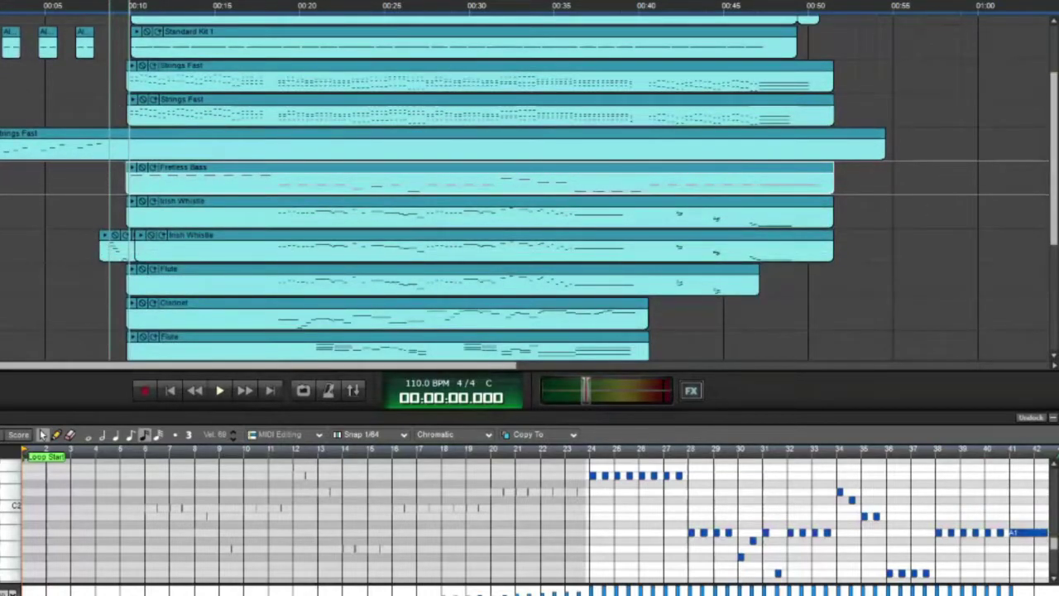
pyautogui.click(120, 259)
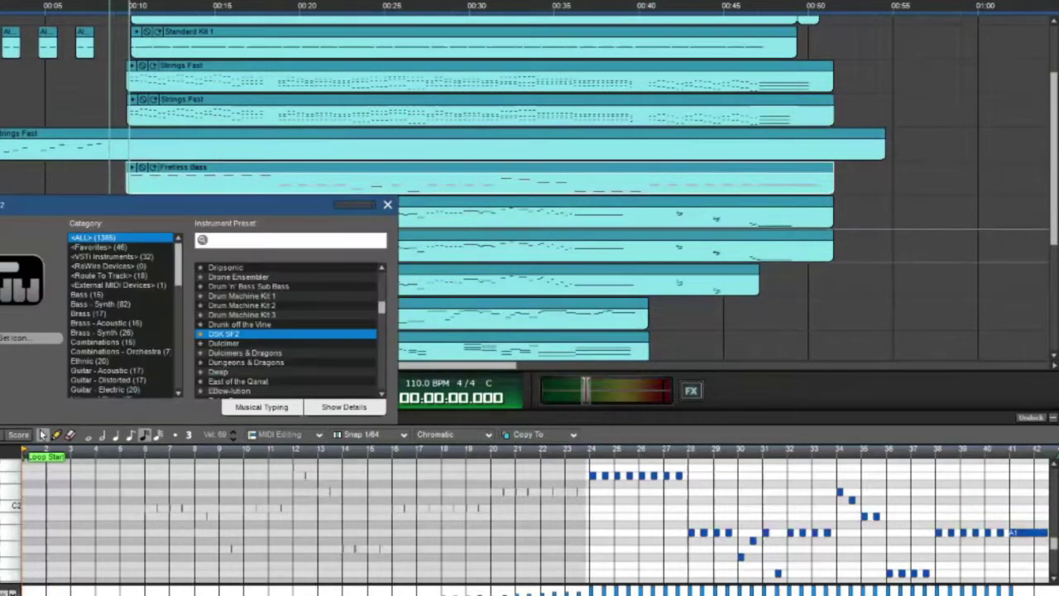
pyautogui.click(117, 238)
pyautogui.click(242, 245)
pyautogui.write('tx')
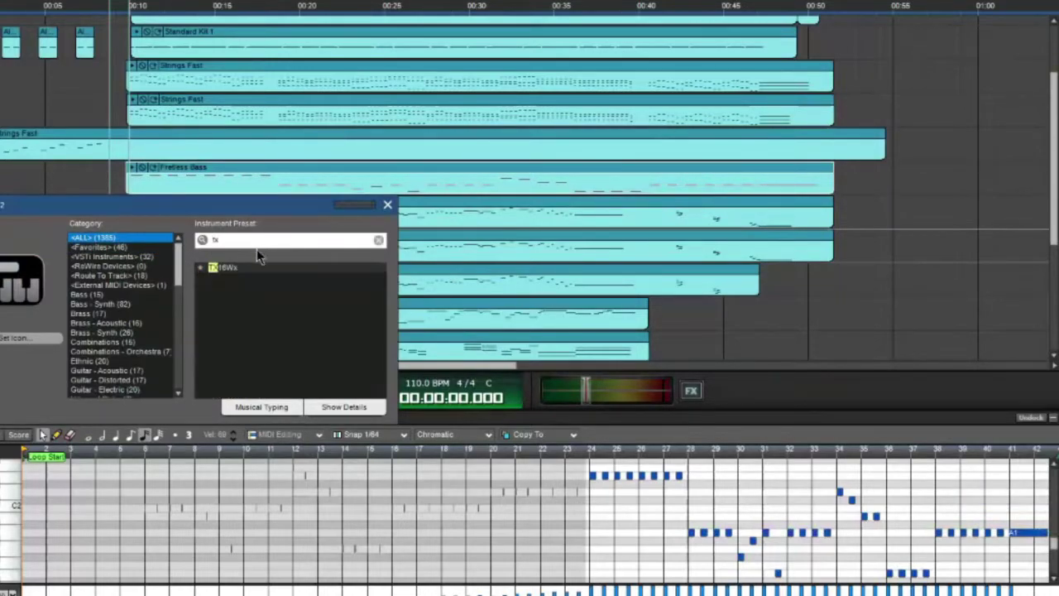
pyautogui.doubleClick(220, 267)
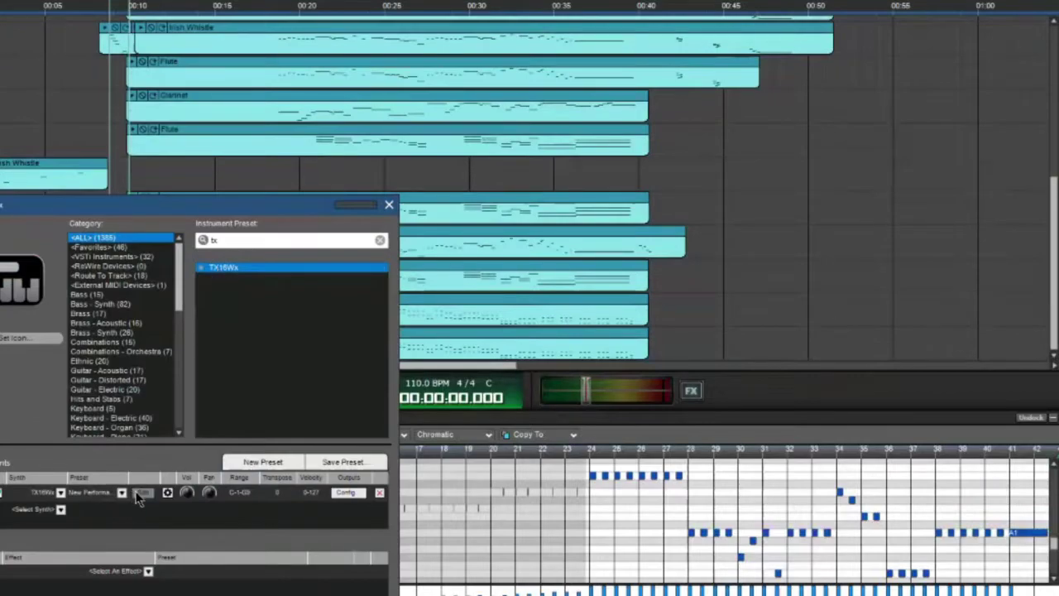
pyautogui.click(141, 493)
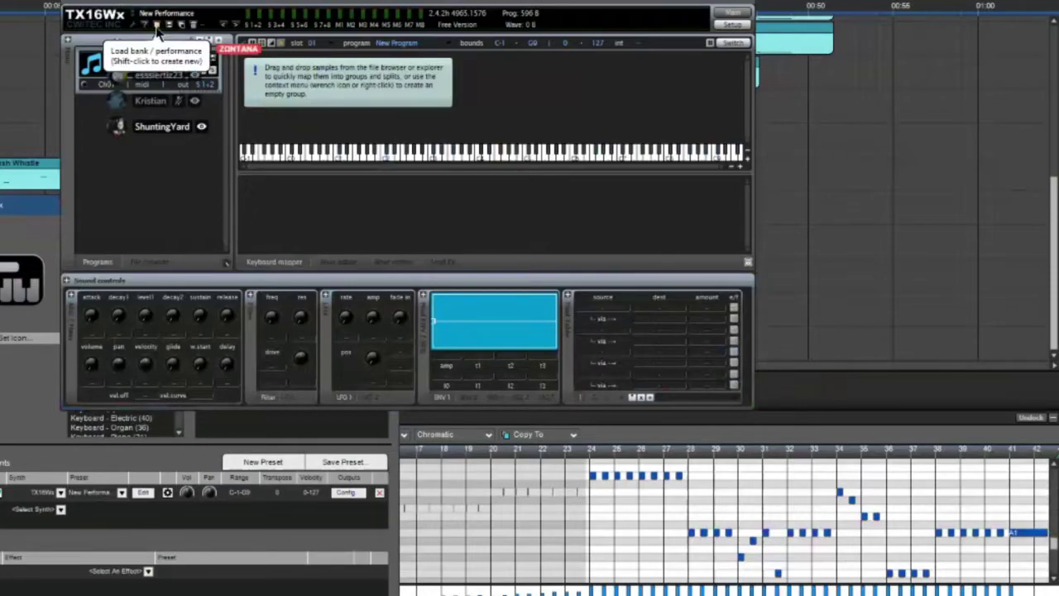
# Load Proteus2 Instruments.SF2 from B:\VST\3rdParty into the TX16Wx sampler.
pyautogui.click(155, 26)
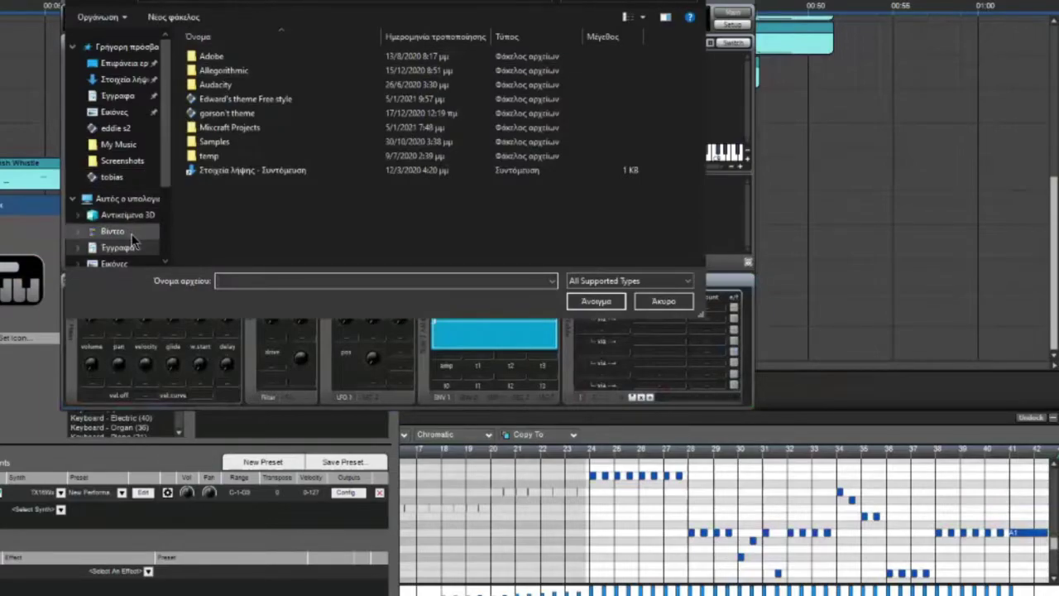
pyautogui.click(137, 199)
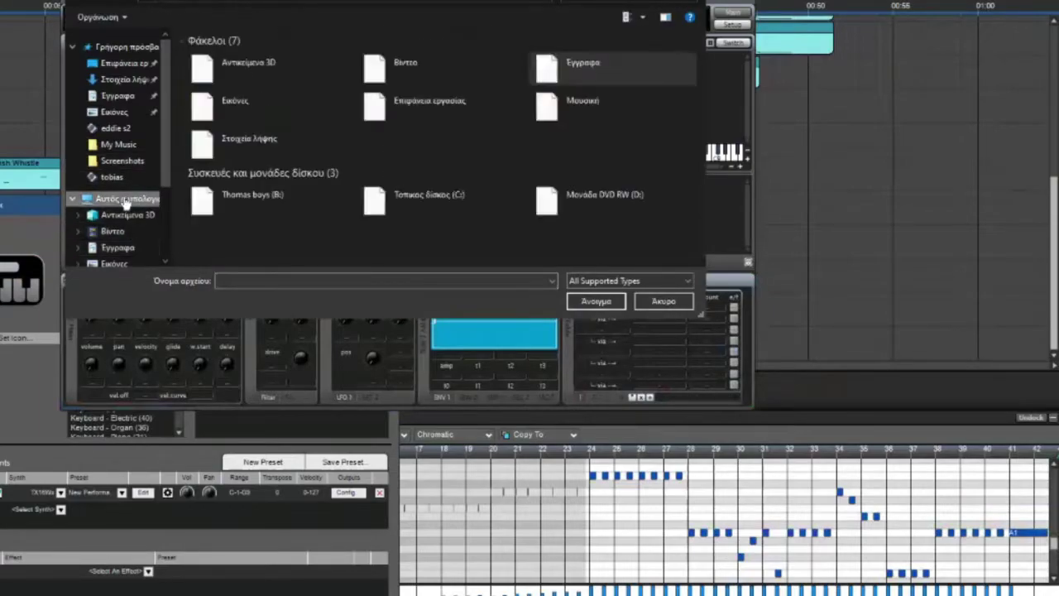
pyautogui.doubleClick(271, 205)
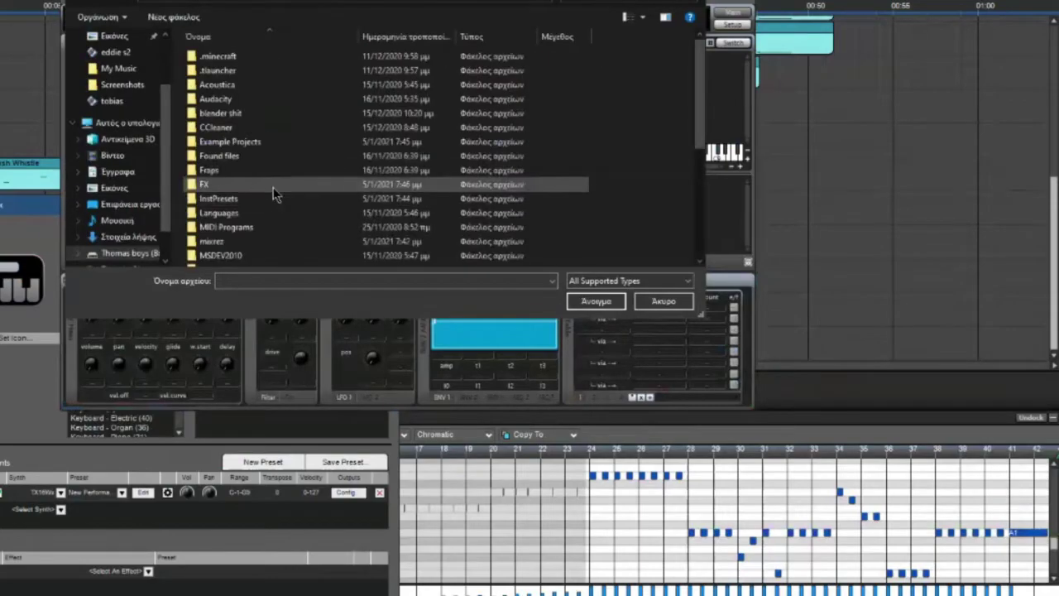
pyautogui.scroll(-5, 266, 187)
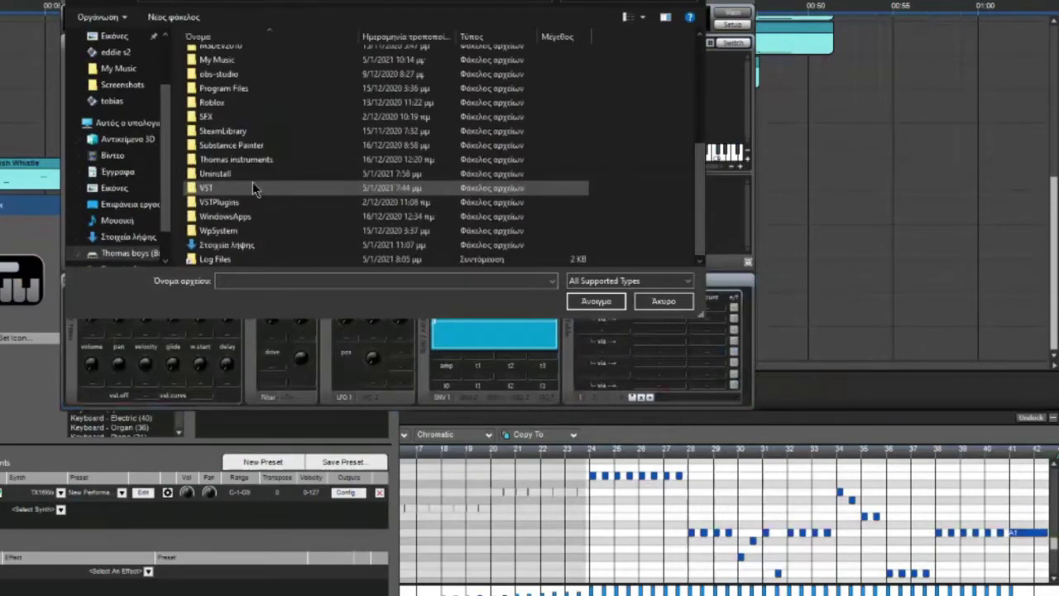
pyautogui.doubleClick(252, 183)
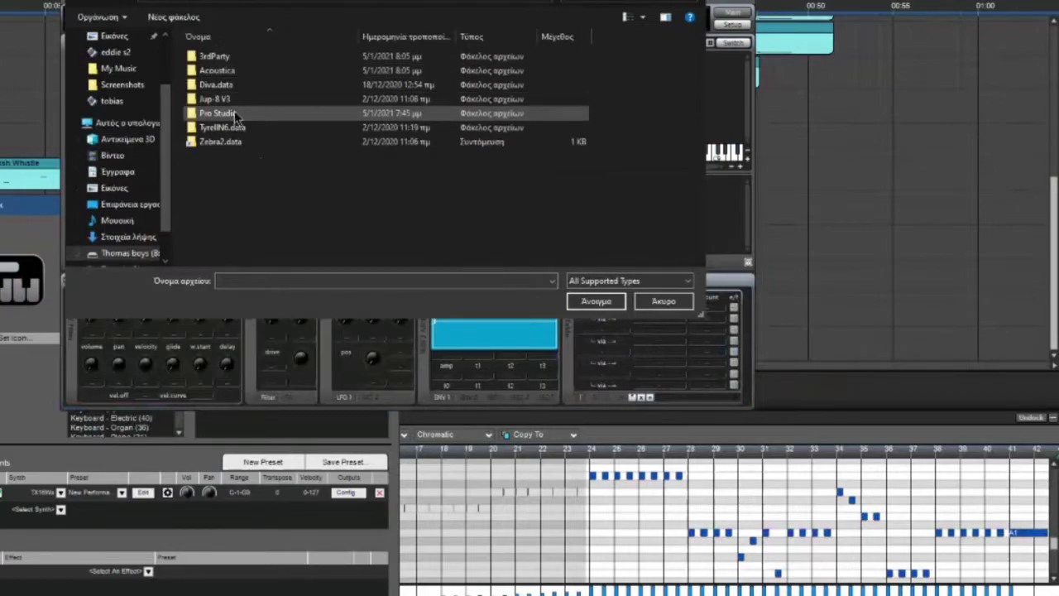
pyautogui.doubleClick(230, 57)
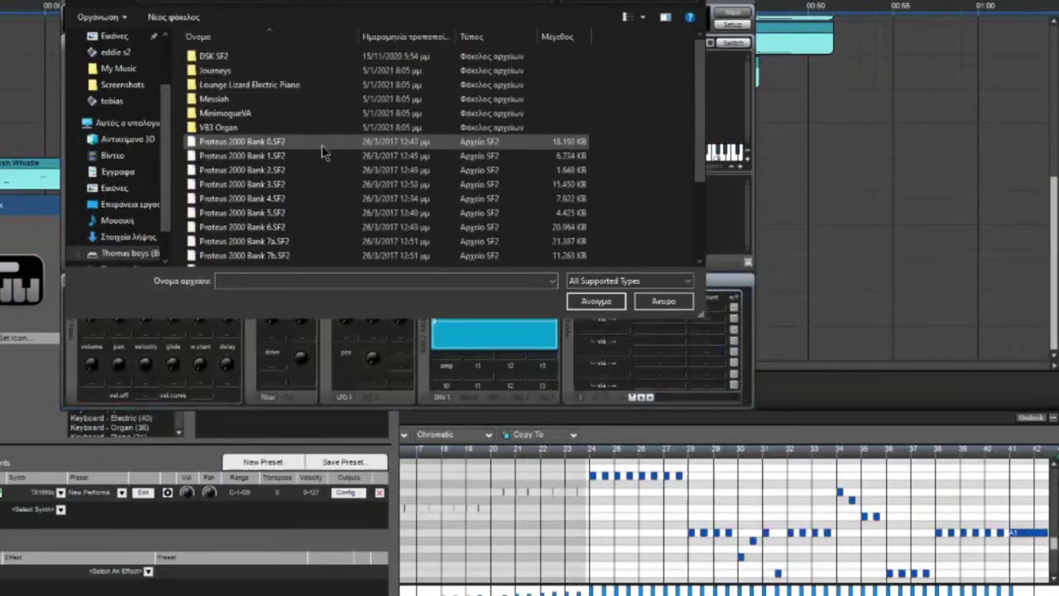
pyautogui.scroll(-3, 297, 218)
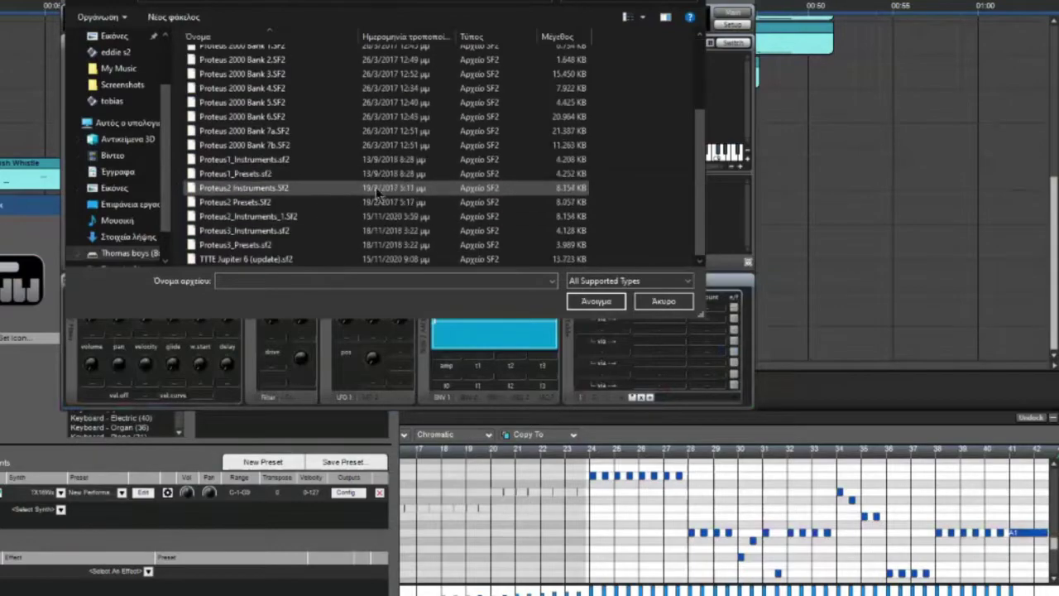
pyautogui.click(327, 187)
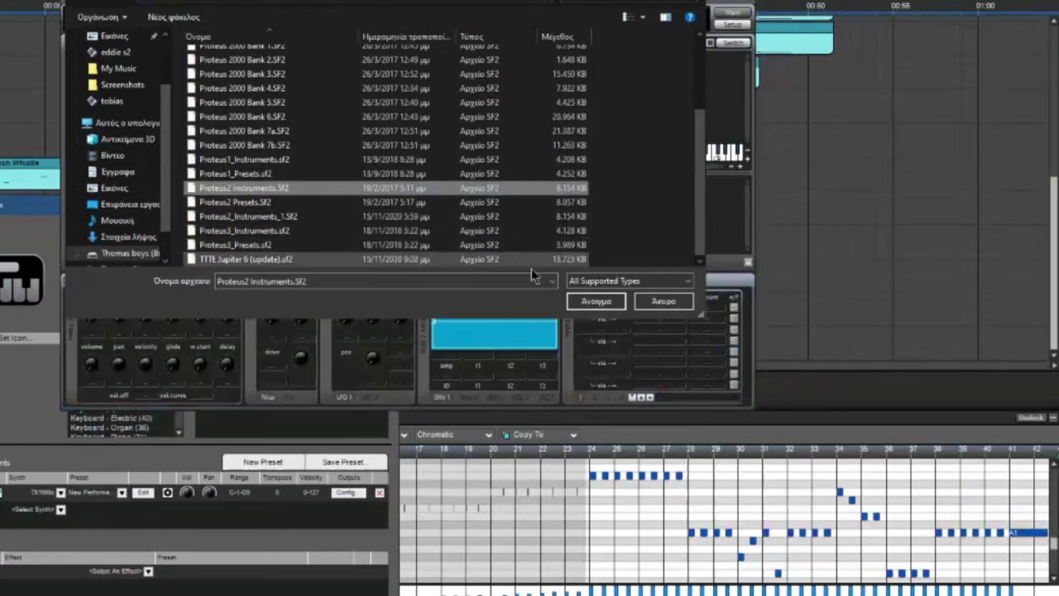
pyautogui.click(595, 301)
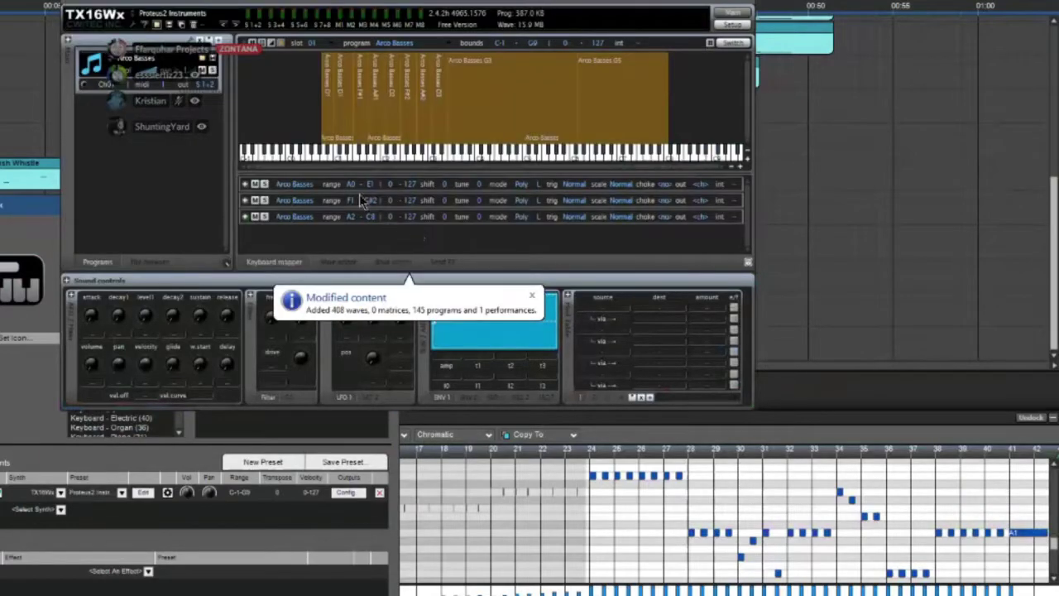
# Switch the TX16Wx program to Clarinet.
pyautogui.click(394, 43)
pyautogui.click(452, 46)
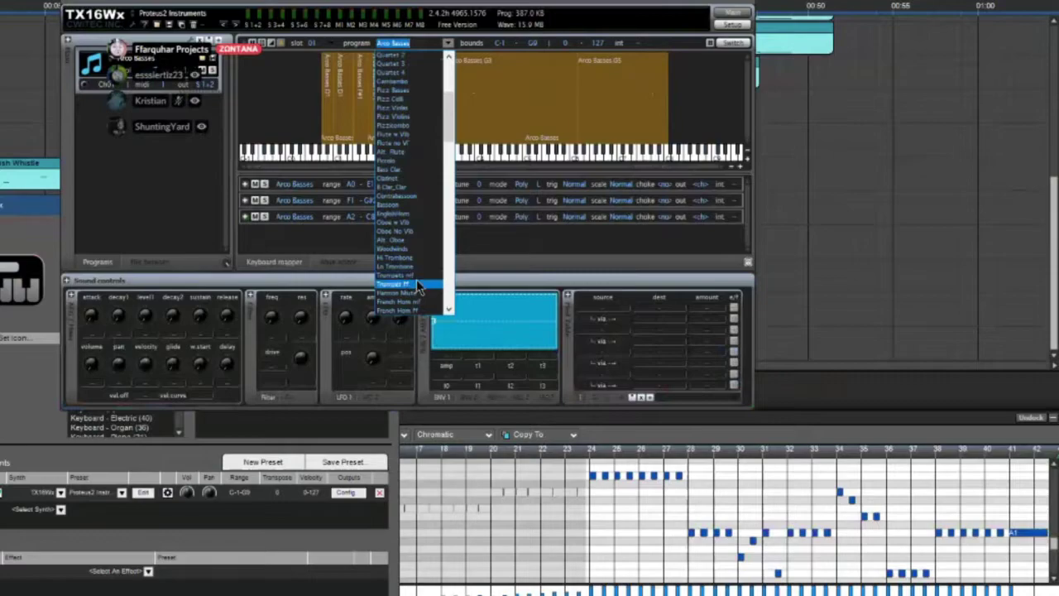
pyautogui.click(396, 179)
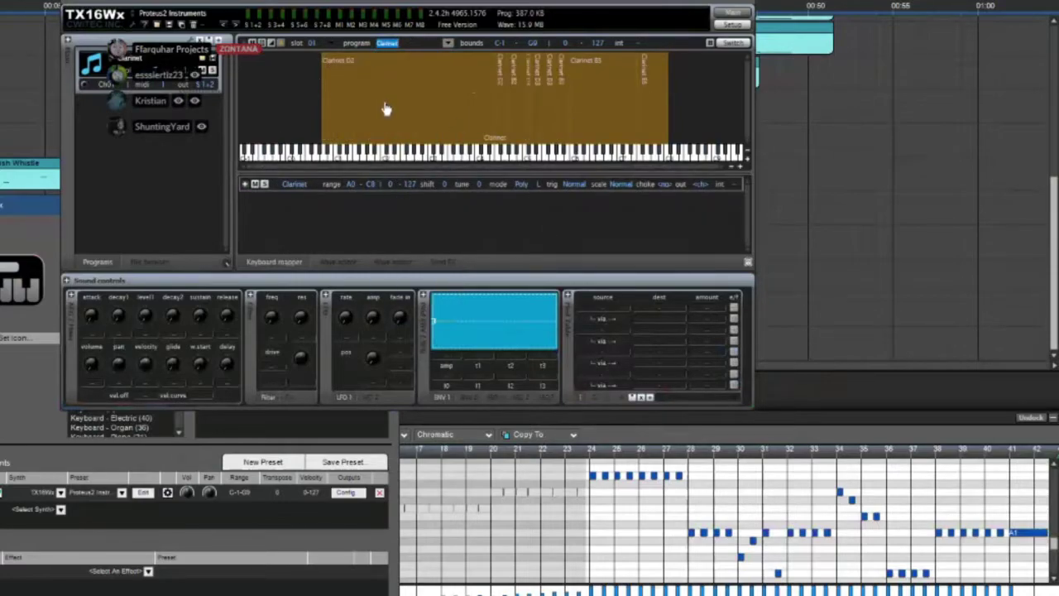
# Set the Clarinet zone's release time to 131.2 ms and play a test note.
pyautogui.click(353, 98)
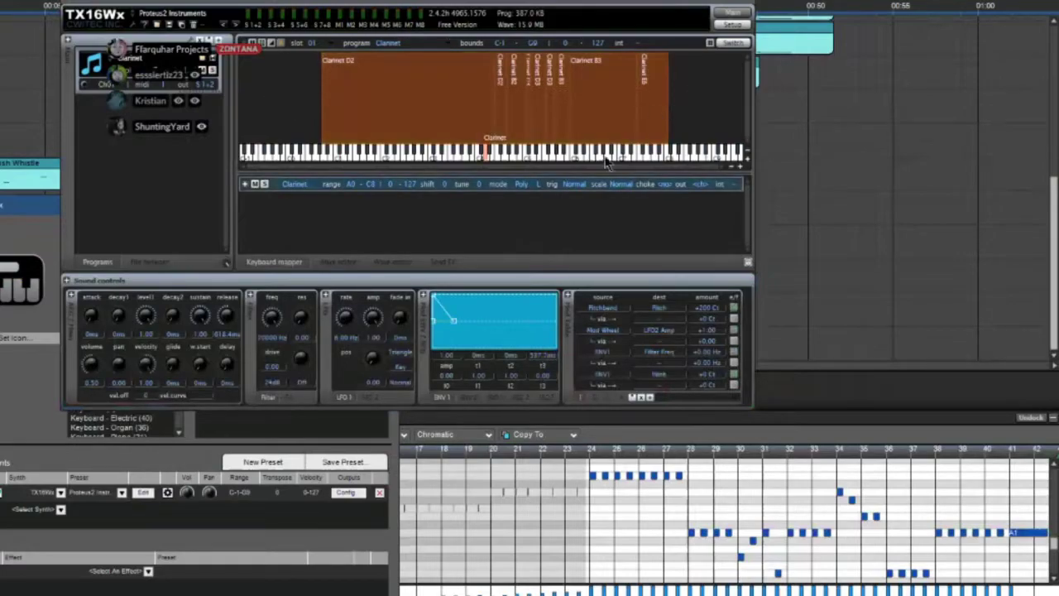
pyautogui.doubleClick(226, 334)
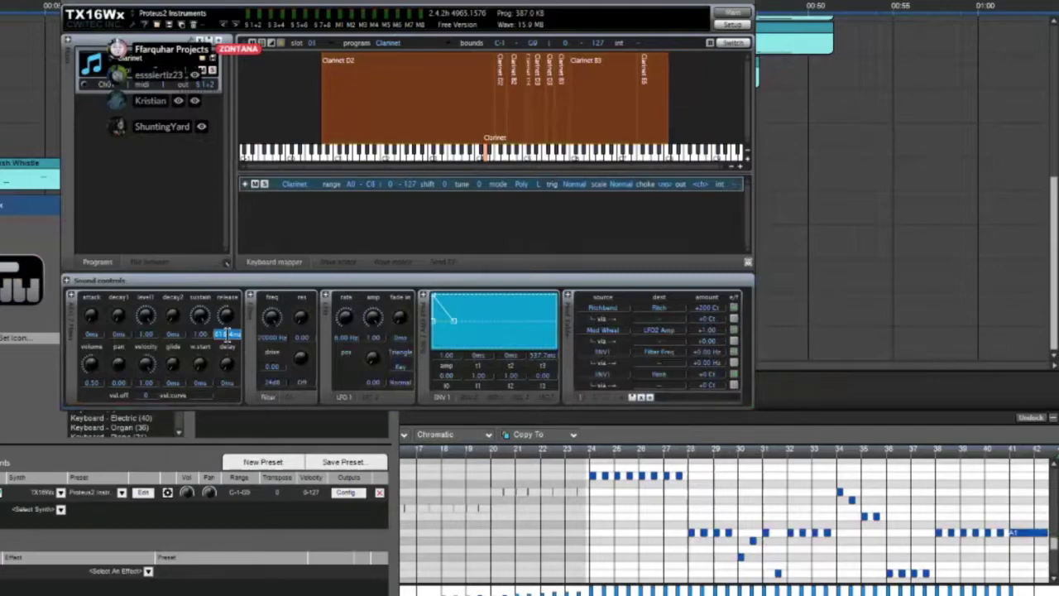
pyautogui.press('BackSpace')
pyautogui.write('131.2')
pyautogui.press('Return')
pyautogui.click(534, 159)
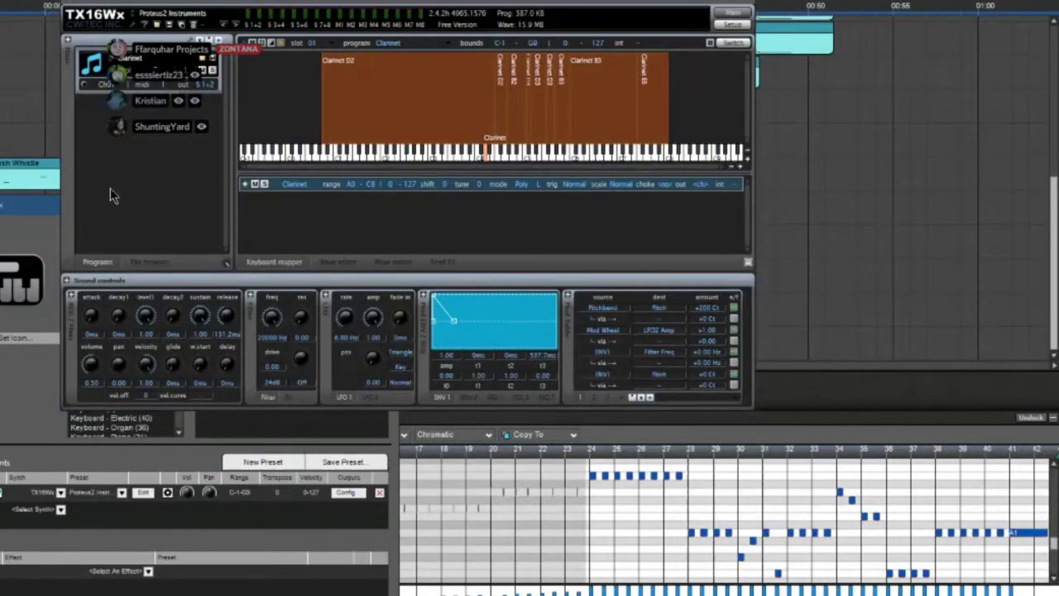
# Show the full-width piano roll, move the TX16Wx window to the screen bottom, and stop playback.
pyautogui.doubleClick(16, 203)
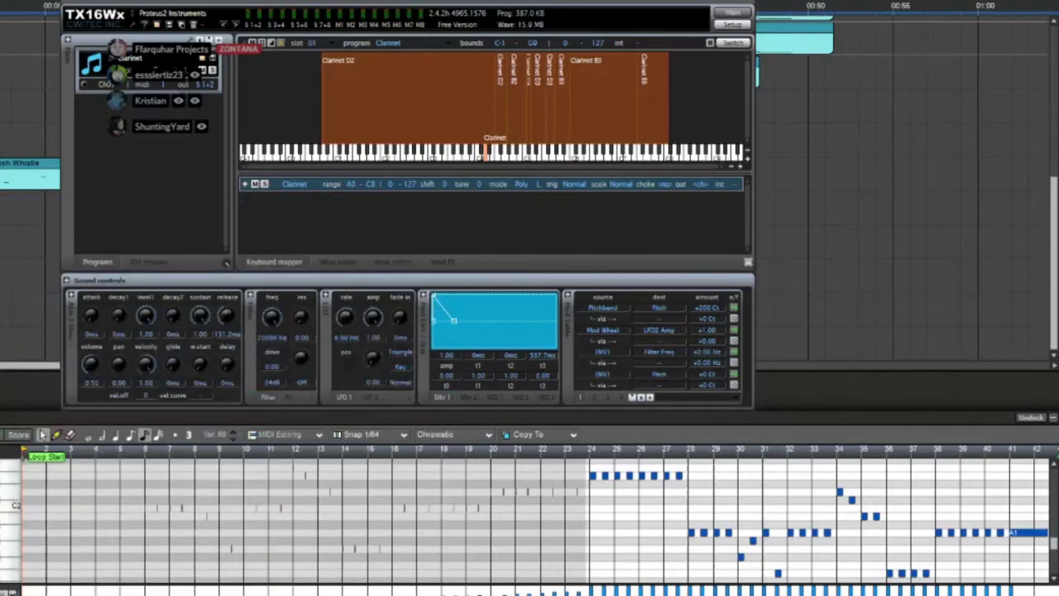
pyautogui.moveTo(188, 0); pyautogui.dragTo(252, 190)
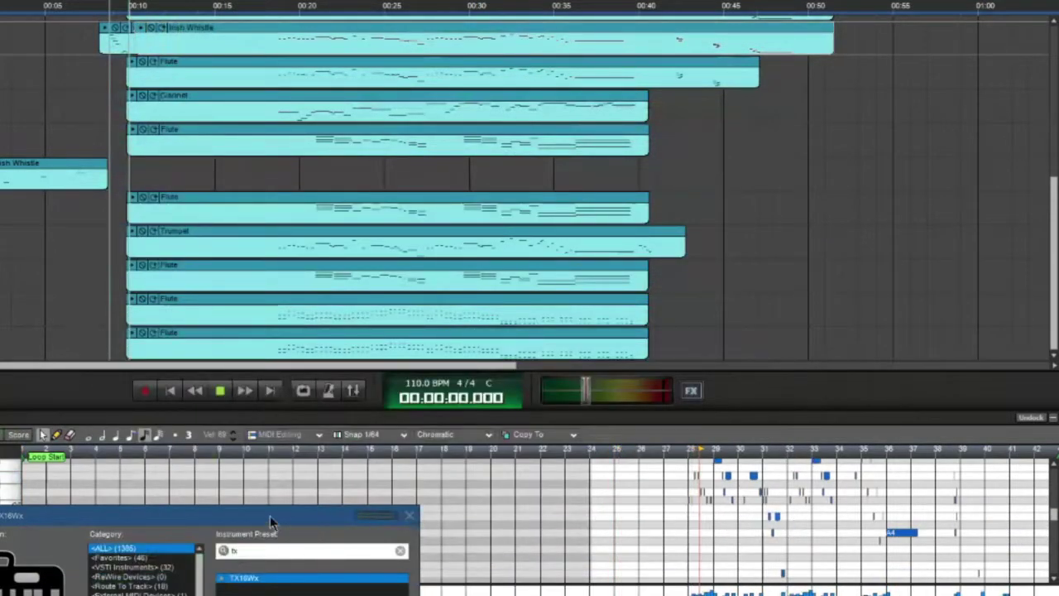
pyautogui.moveTo(106, 513); pyautogui.dragTo(124, 590)
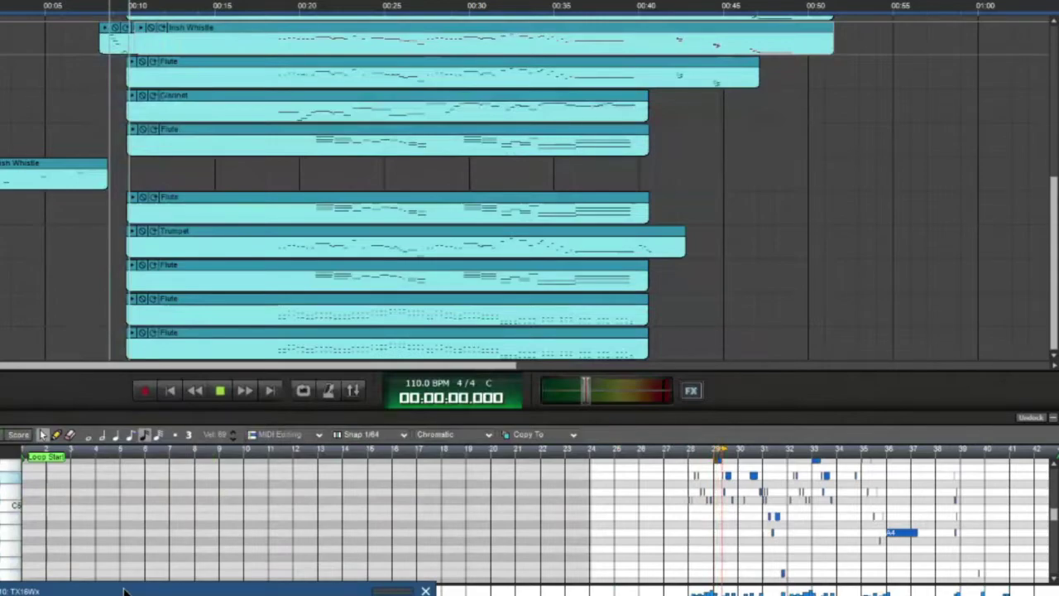
pyautogui.click(219, 391)
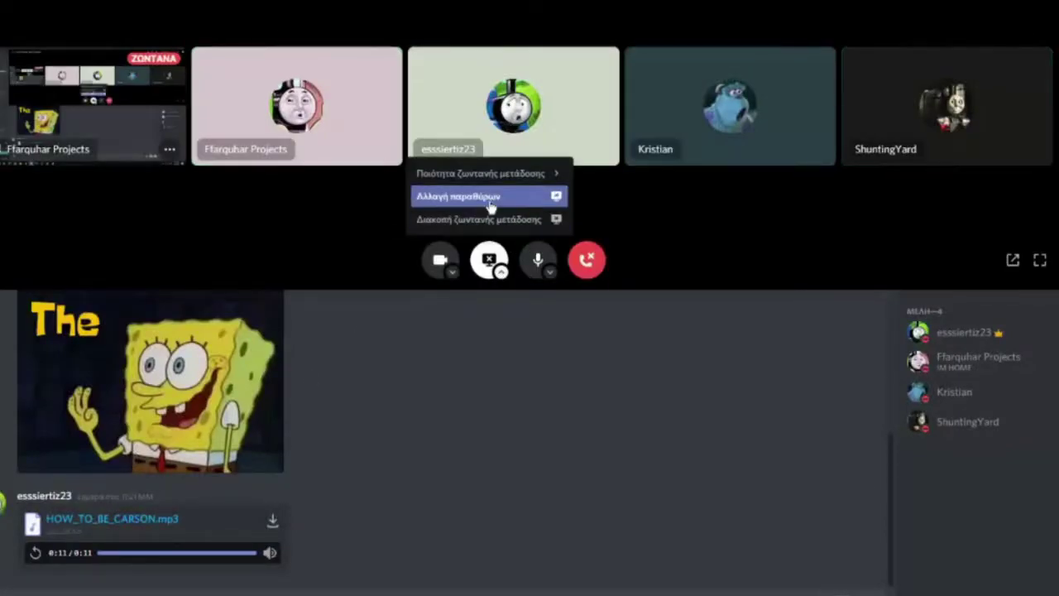
# Change the Discord screen share to the Mixcraft window and go live with it.
pyautogui.click(490, 206)
pyautogui.click(453, 382)
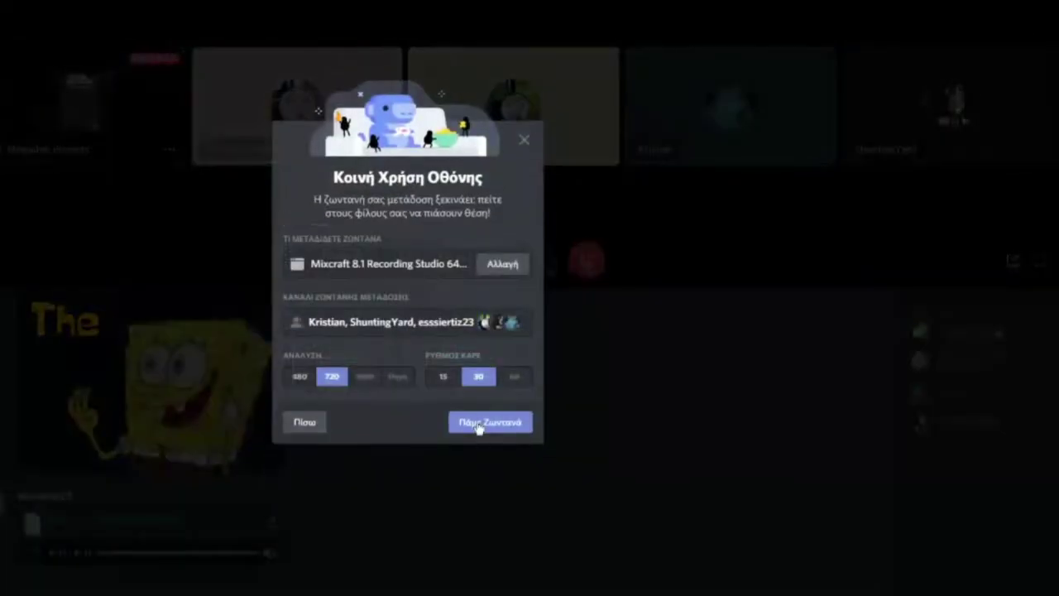
pyautogui.click(478, 423)
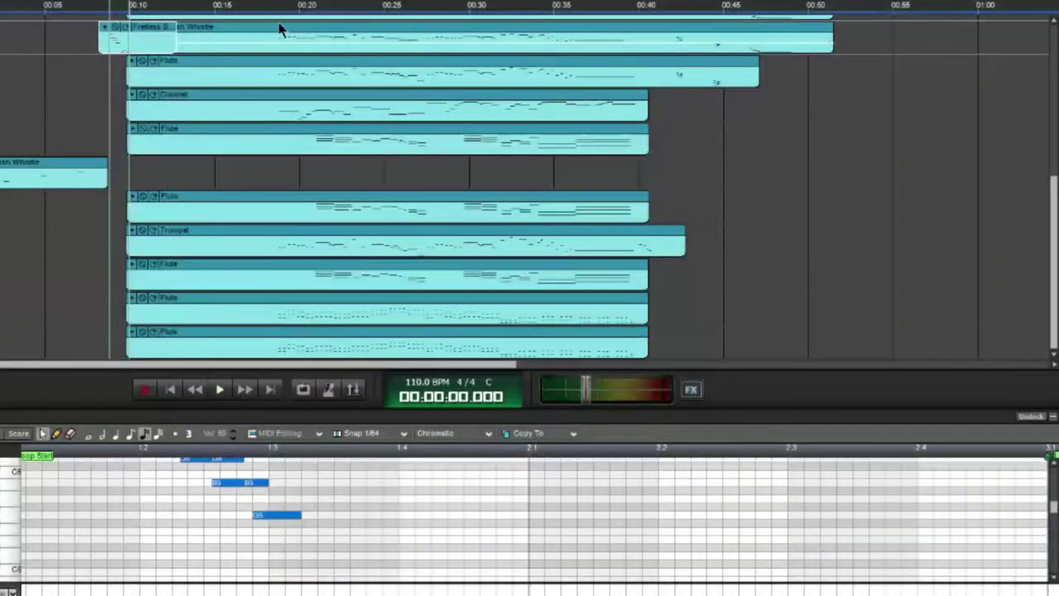
# Select the Irish Whistle clip and play it from 0:18.579, then stop.
pyautogui.click(279, 28)
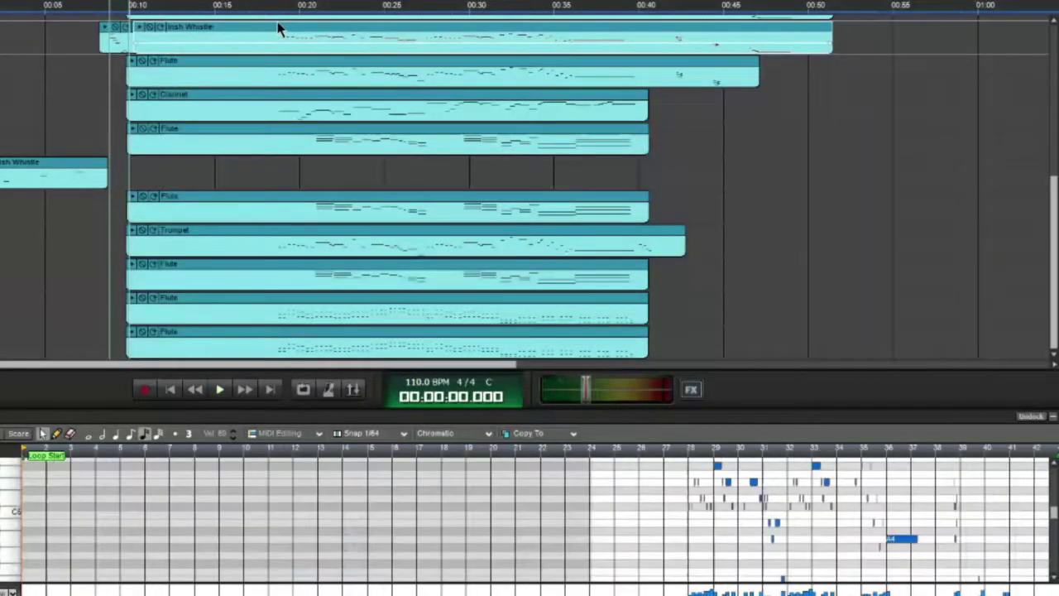
pyautogui.click(689, 523)
pyautogui.press('space')
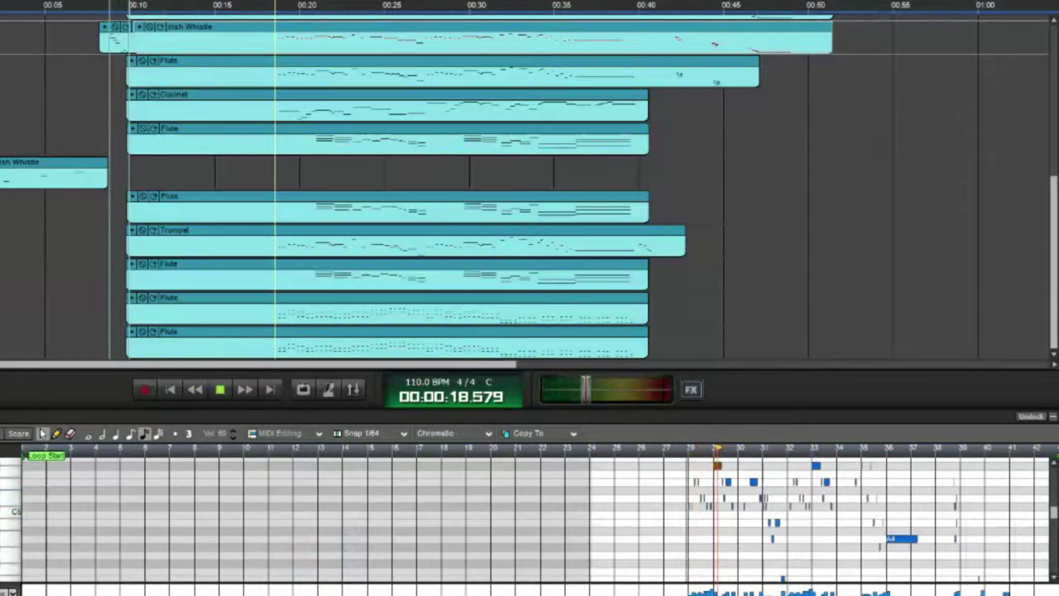
pyautogui.press('space')
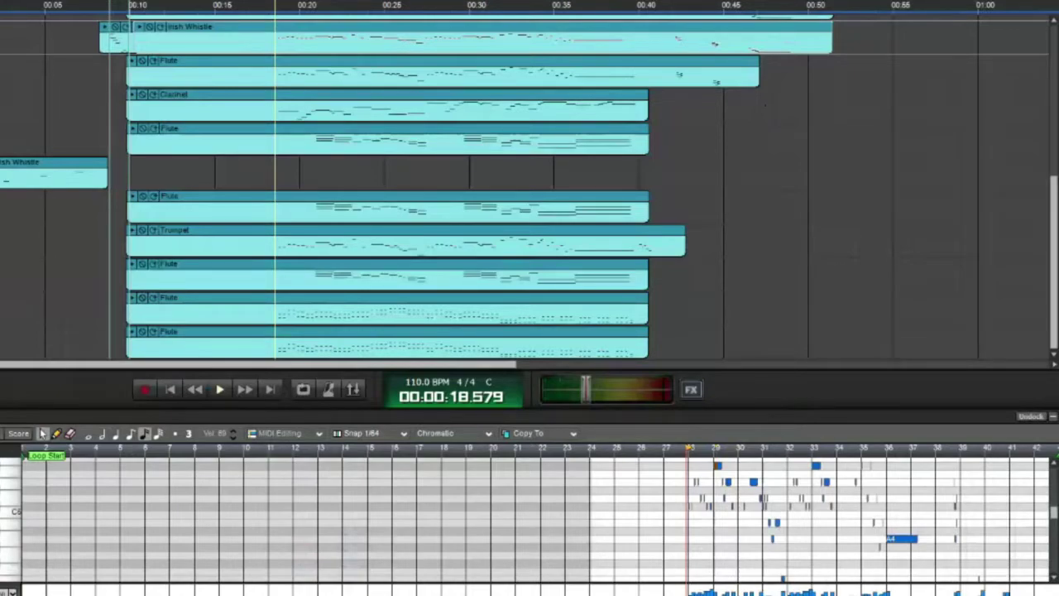
# Open another participant's stream from the Discord call grid in full screen.
pyautogui.click(670, 124)
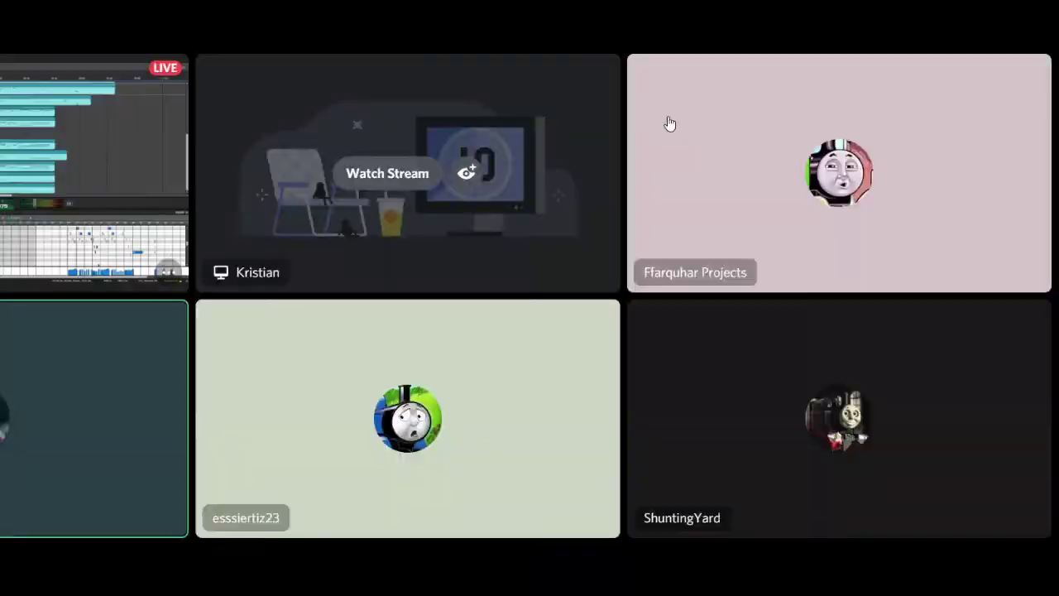
pyautogui.click(455, 173)
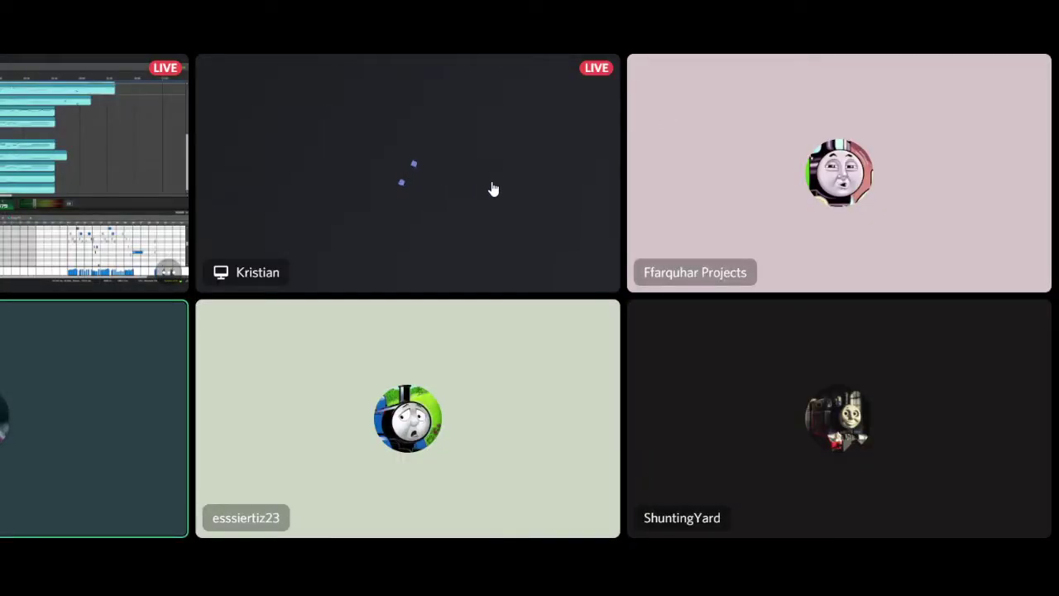
pyautogui.click(516, 118)
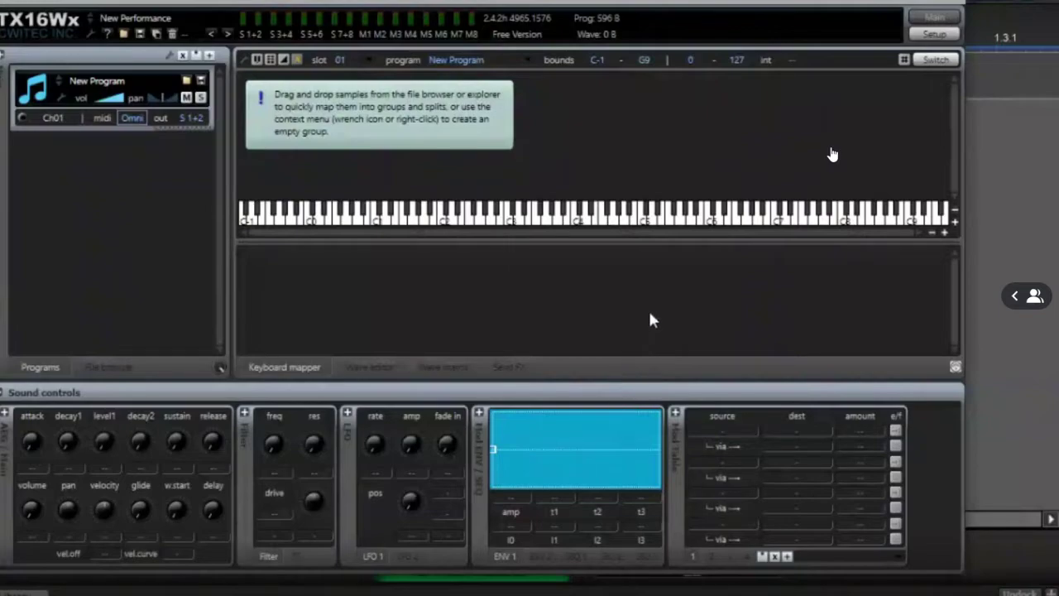
# Set the TX16Wx MIDI channel to 1, then change it back to Omni.
pyautogui.click(130, 118)
pyautogui.click(136, 134)
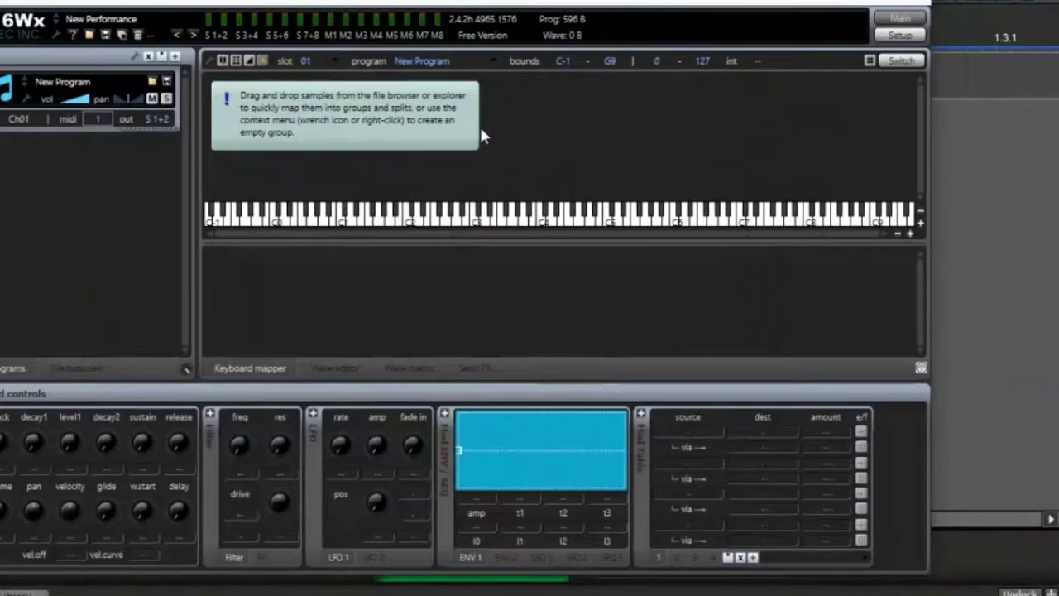
pyautogui.click(99, 120)
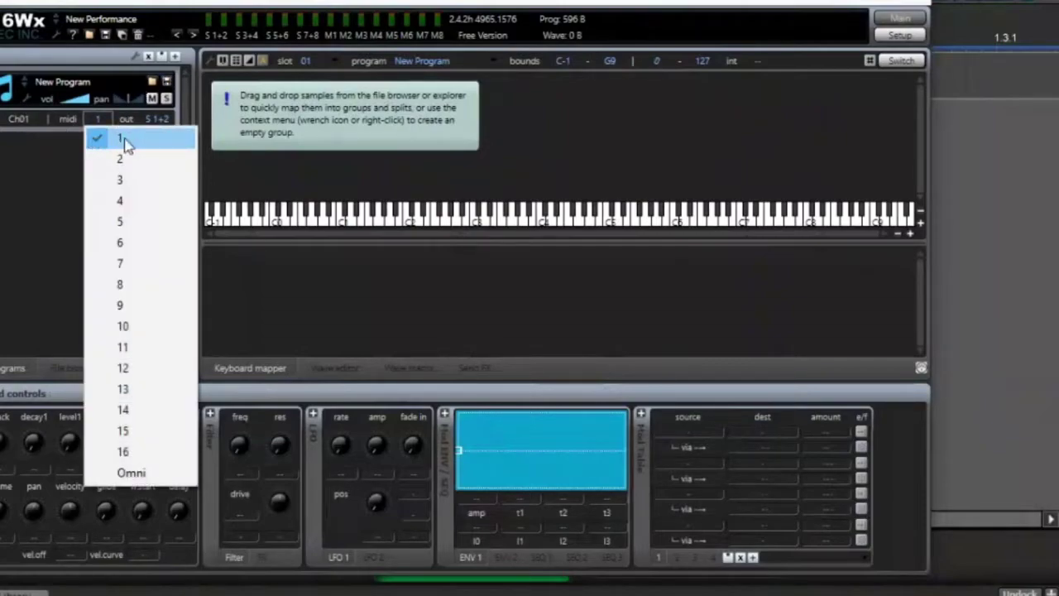
pyautogui.click(149, 474)
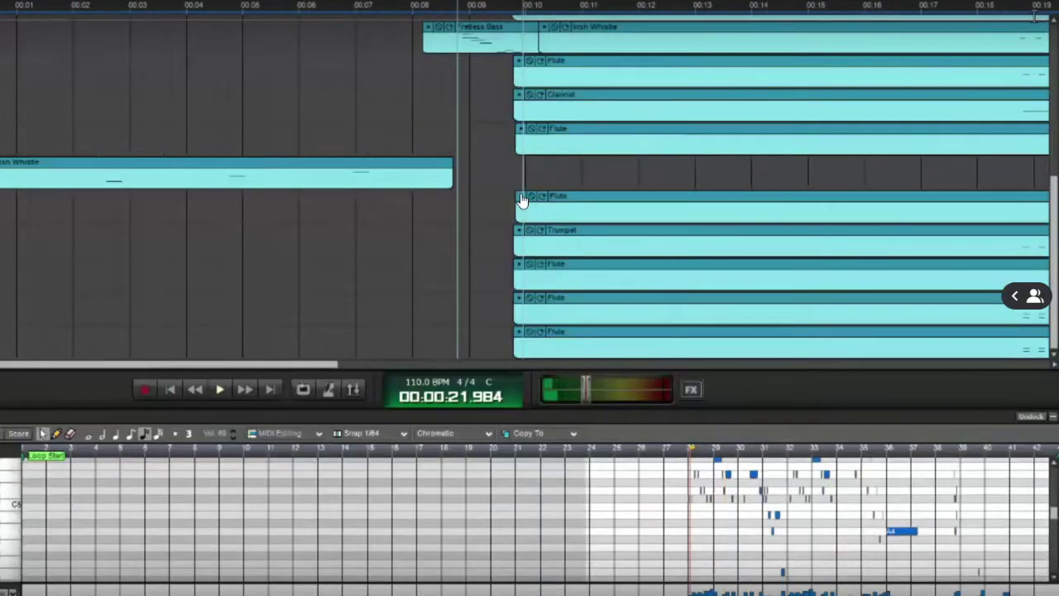
# Move the playhead back to 0:18.988 on the timeline ruler.
pyautogui.click(1004, 18)
pyautogui.scroll(3, 1005, 58)
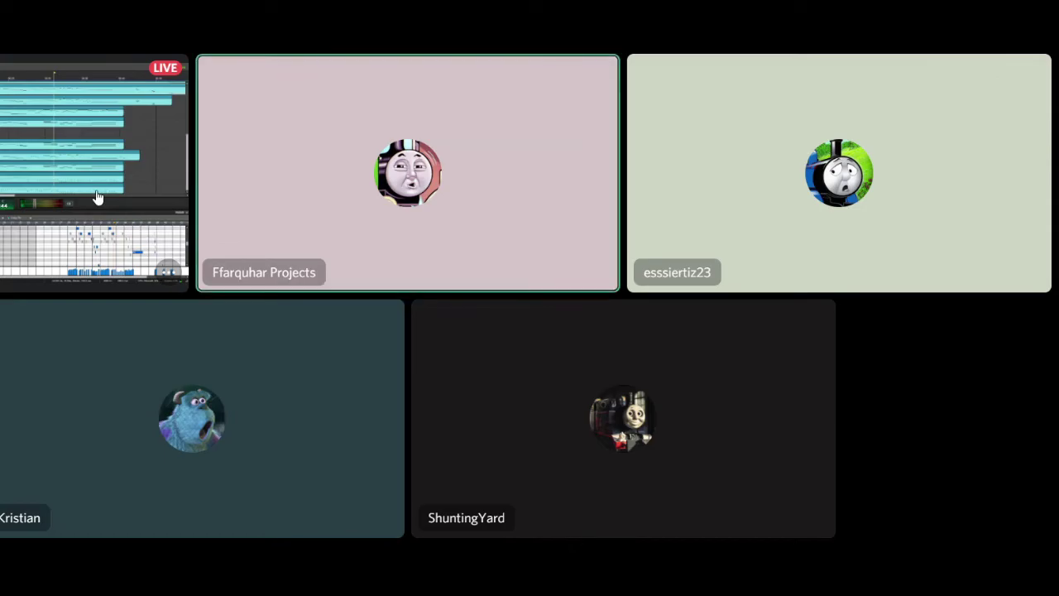
# Focus the LIVE Mixcraft stream tile in the Discord call to watch it full screen.
pyautogui.click(97, 197)
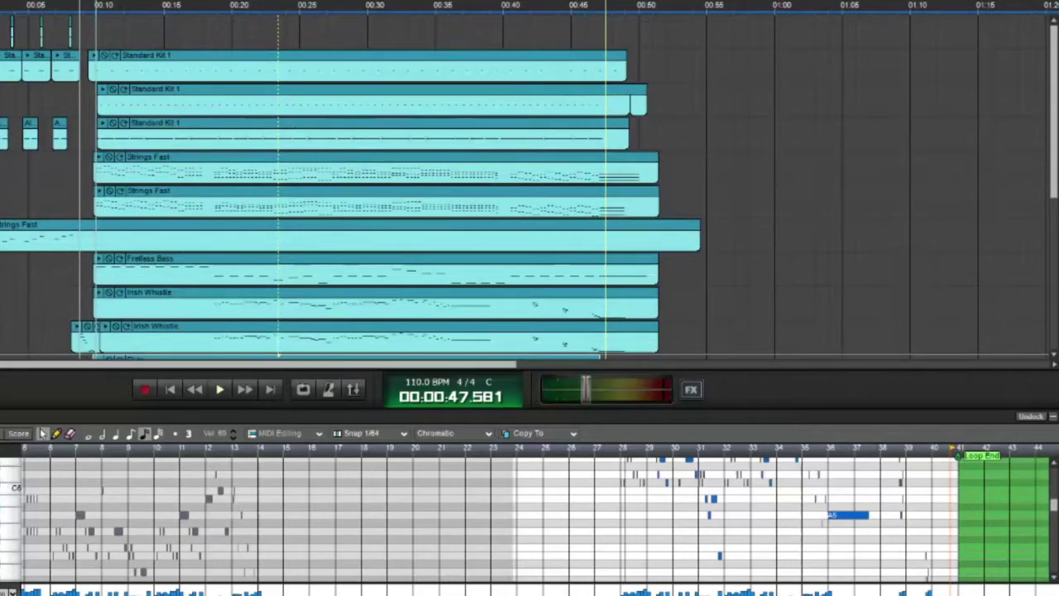
pyautogui.scroll(-1, 529, 182)
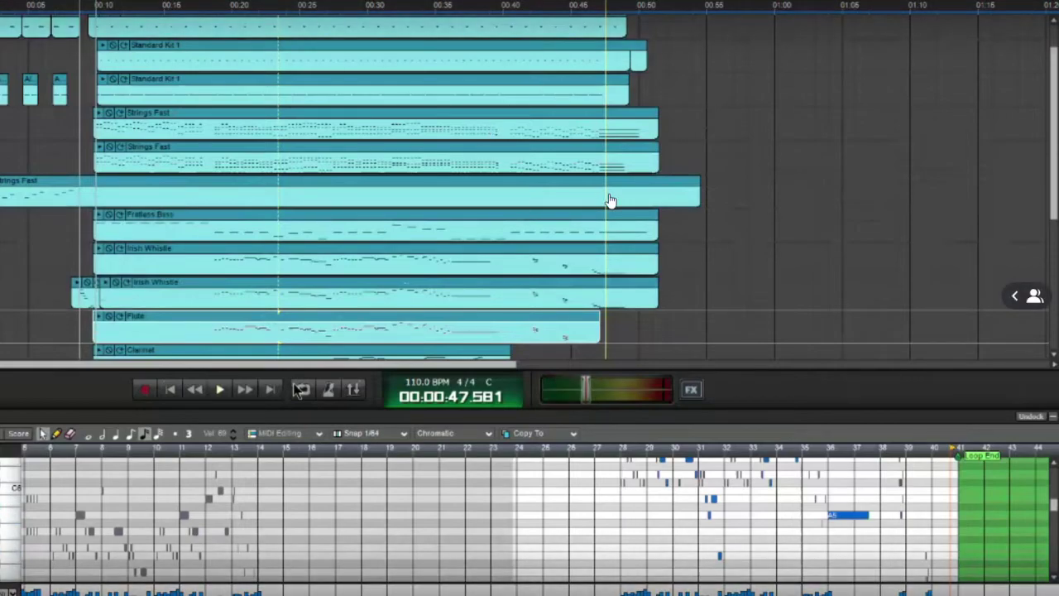
pyautogui.click(609, 201)
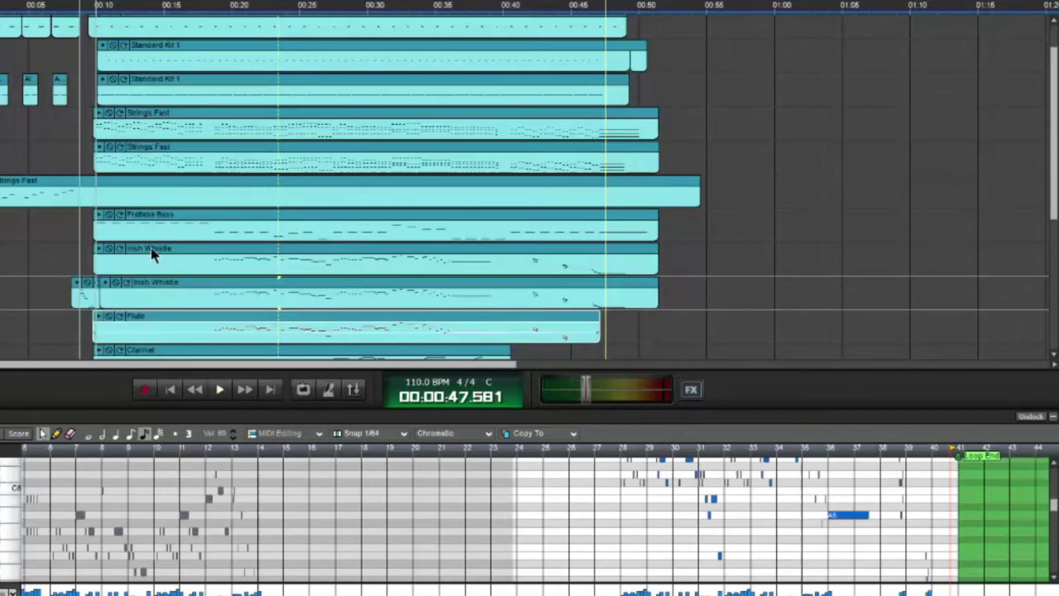
pyautogui.scroll(-1, 229, 356)
pyautogui.scroll(-4, 331, 232)
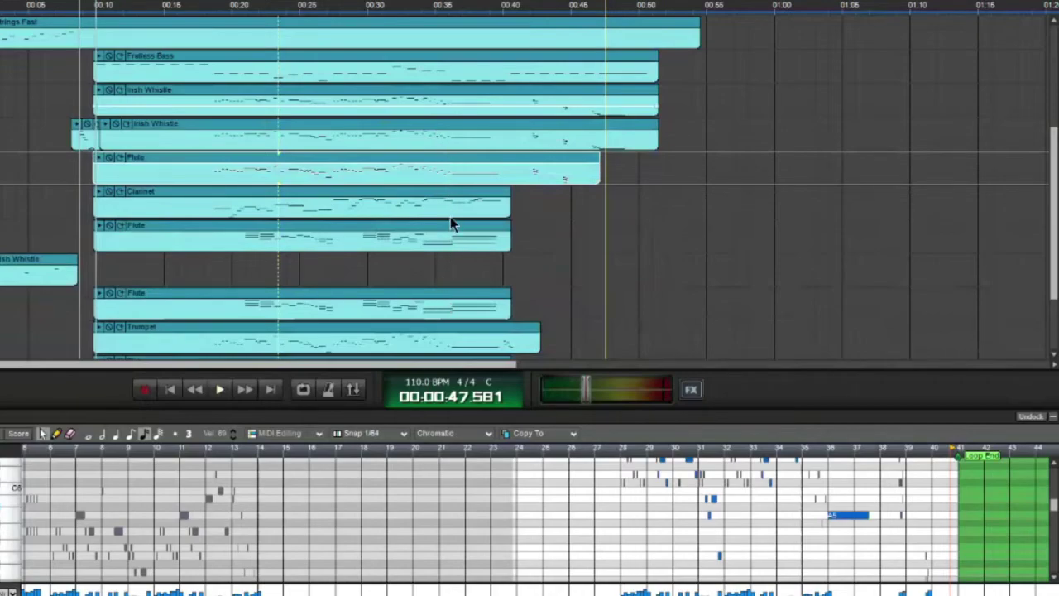
# Raise the shared Mixcraft stream's volume from 98% to about 153%, then return to the call grid.
pyautogui.rightClick(299, 213)
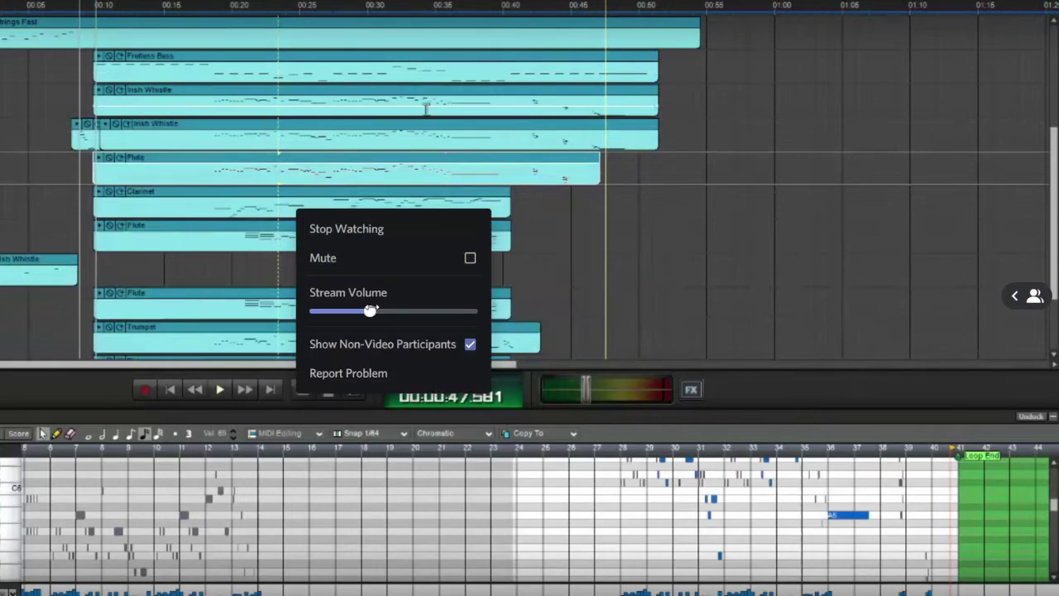
pyautogui.moveTo(369, 309); pyautogui.dragTo(437, 310)
pyautogui.press('Escape')
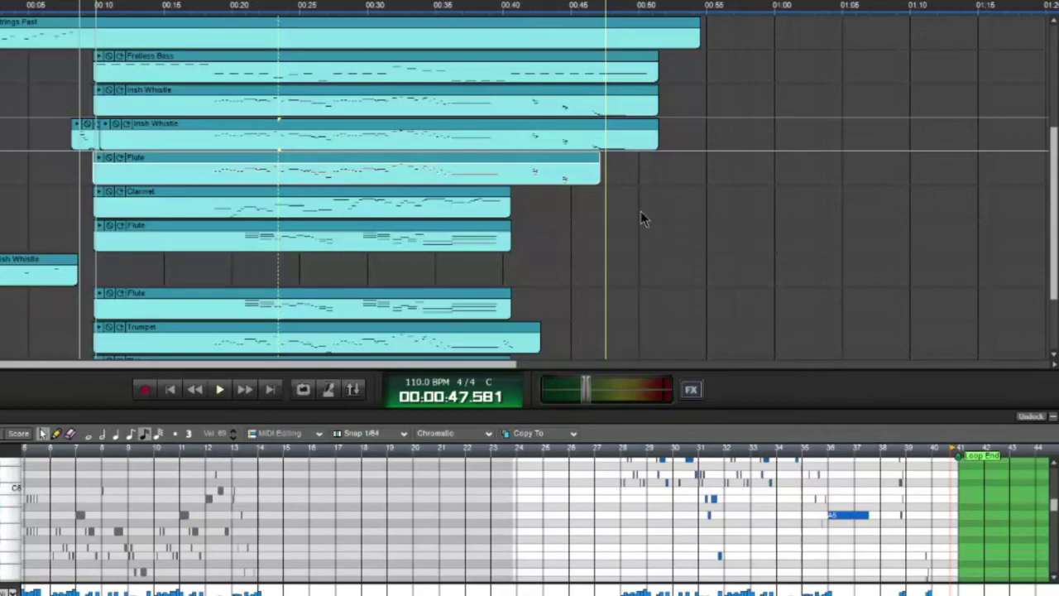
pyautogui.press('Escape')
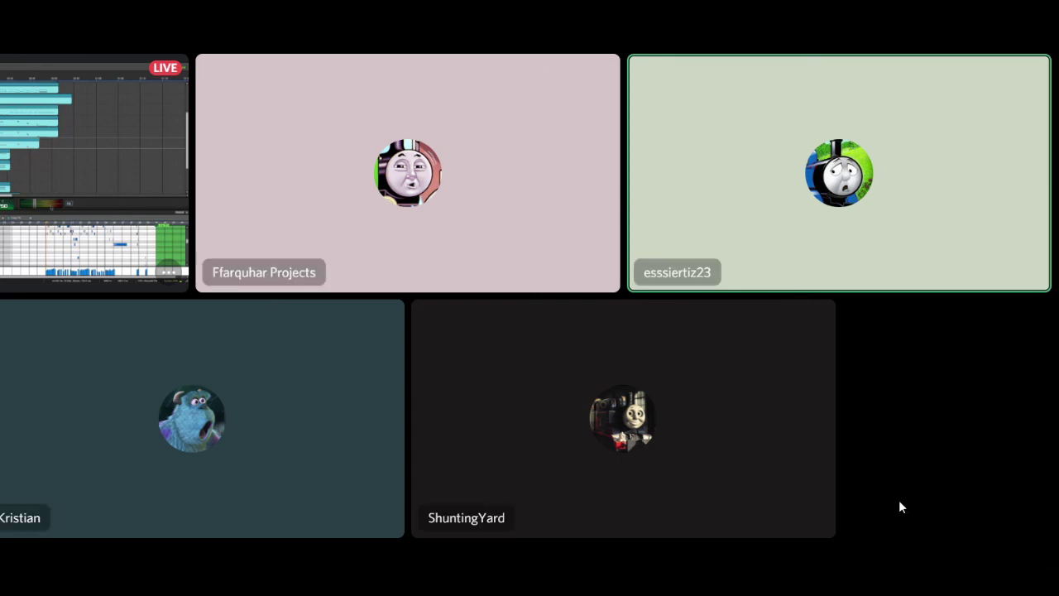
# Exit the full-screen call to show the group chat with the shared HOW_TO_BE_CARSON.mp3 file.
pyautogui.click(1015, 578)
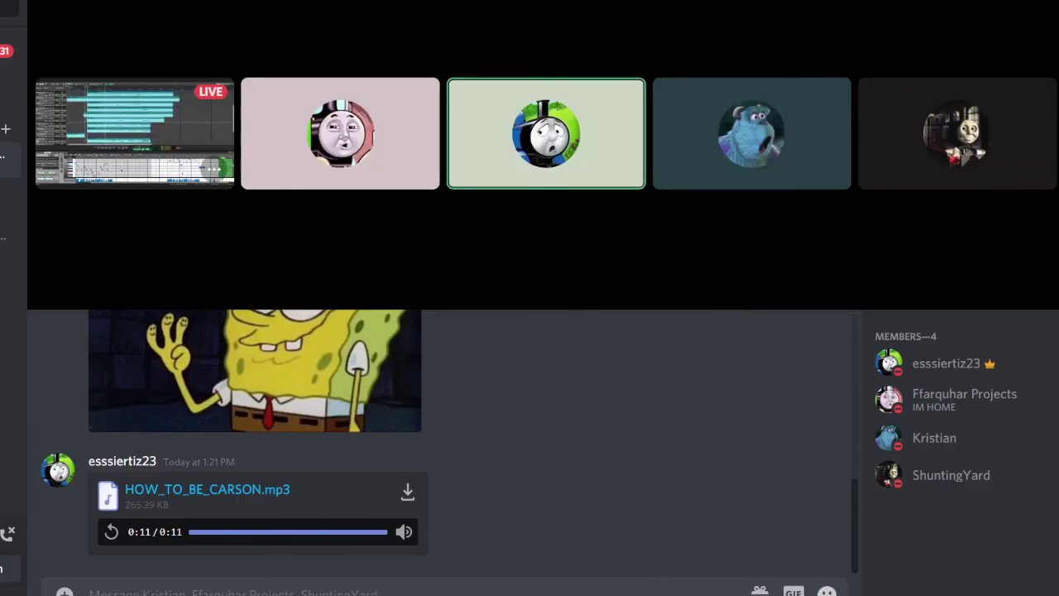